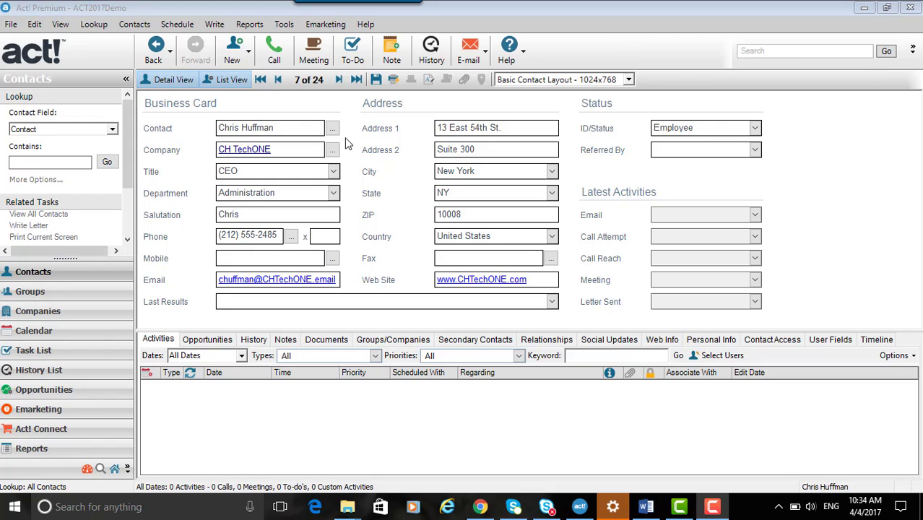
Step: Compare the contact list and detail views, and look up all contacts for display in the list view
left_click(239, 84)
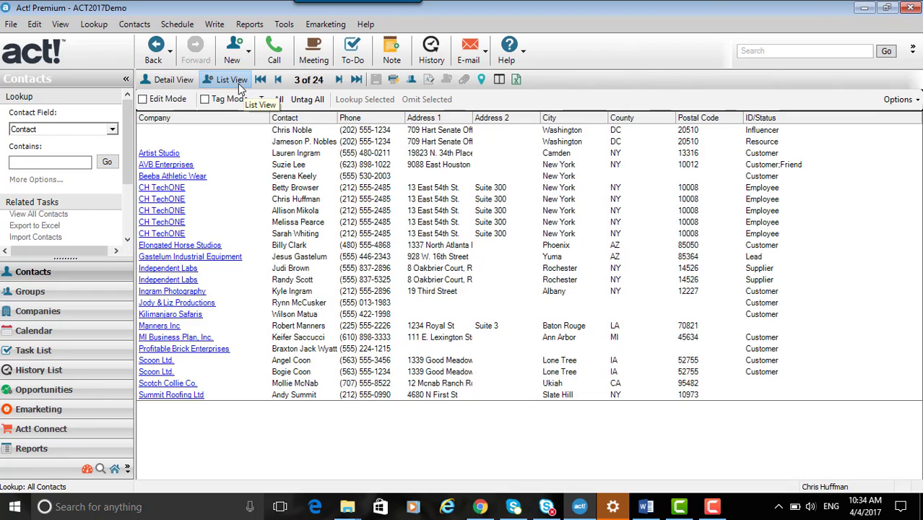
left_click(172, 80)
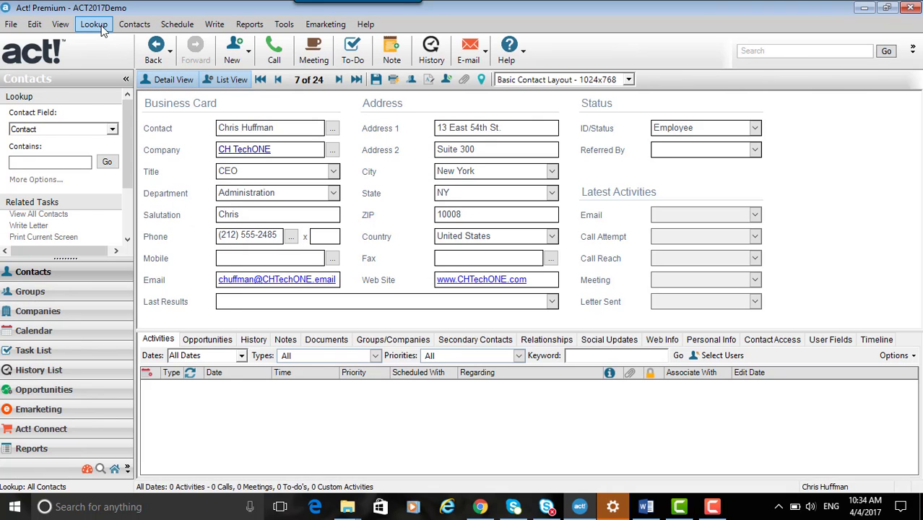
left_click(93, 24)
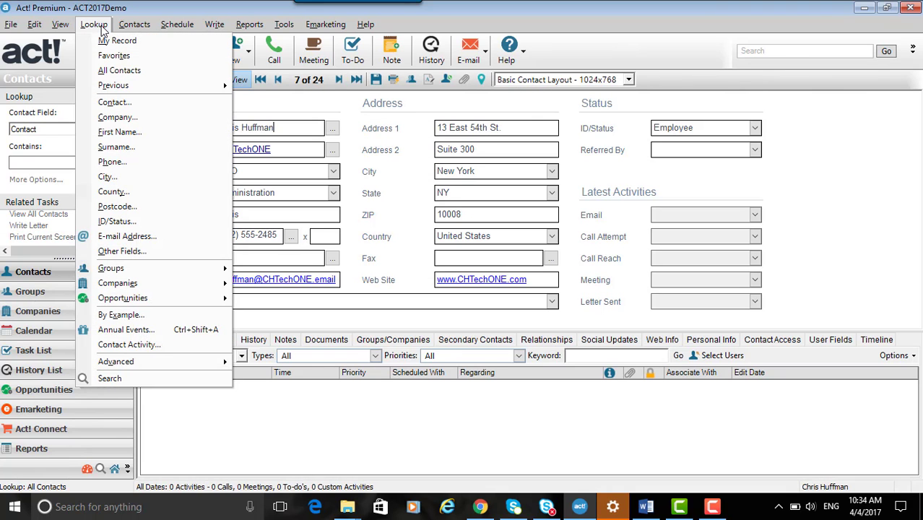
left_click(120, 70)
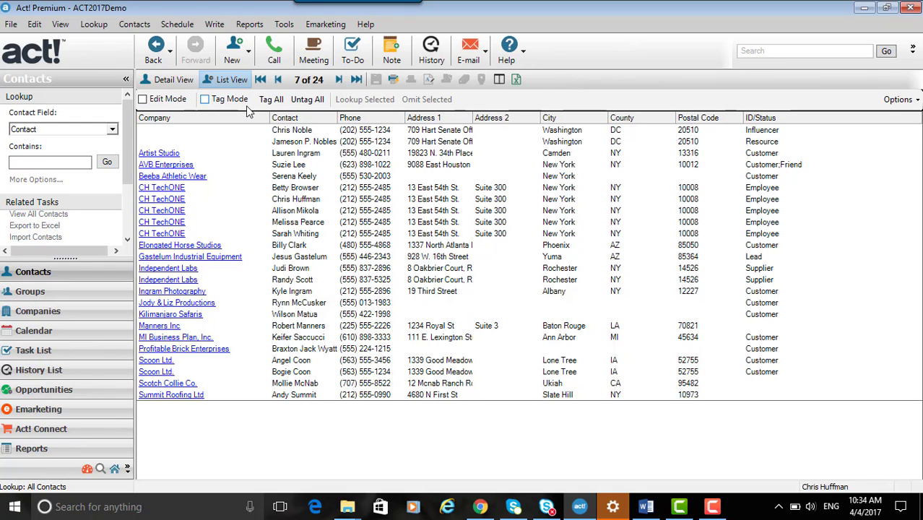
Step: Set the ID/Status of the Manners Inc contact to Customer using the list's Edit Mode, and leave Edit Mode
left_click(142, 100)
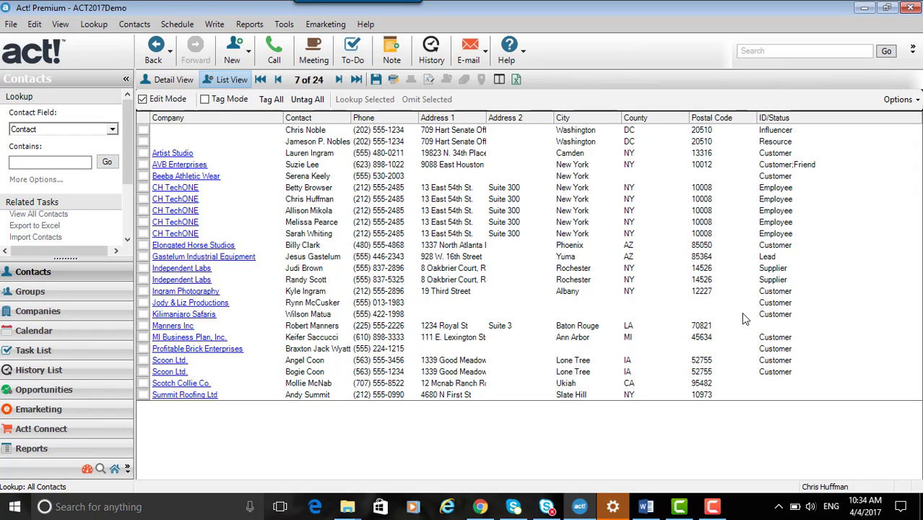
left_click(769, 327)
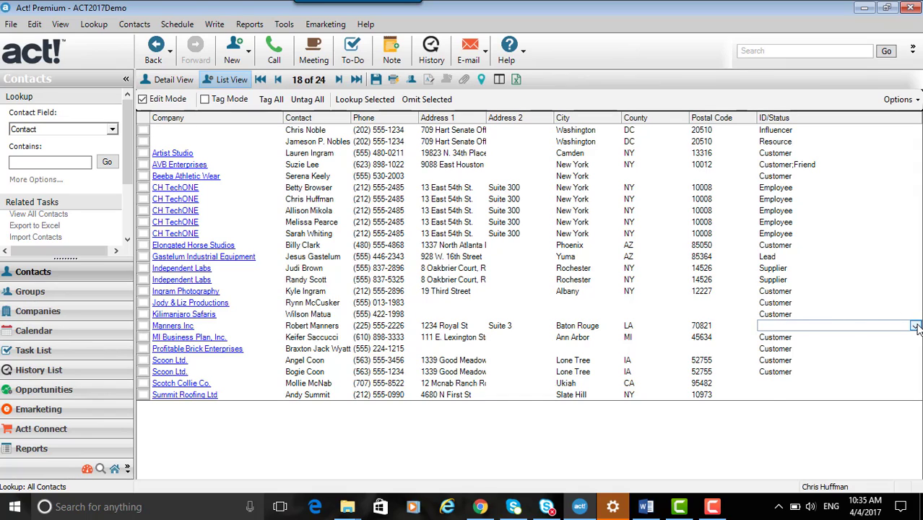
left_click(915, 325)
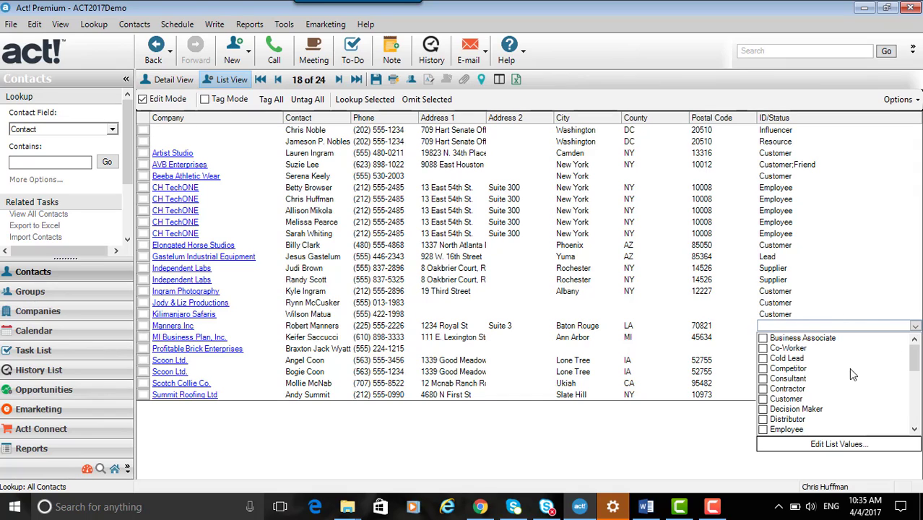
left_click(762, 400)
left_click(762, 400)
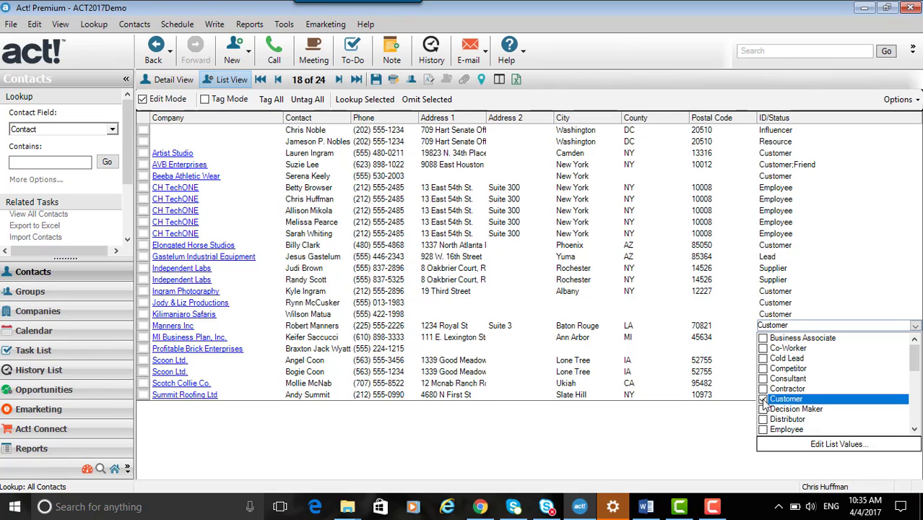
left_click(715, 421)
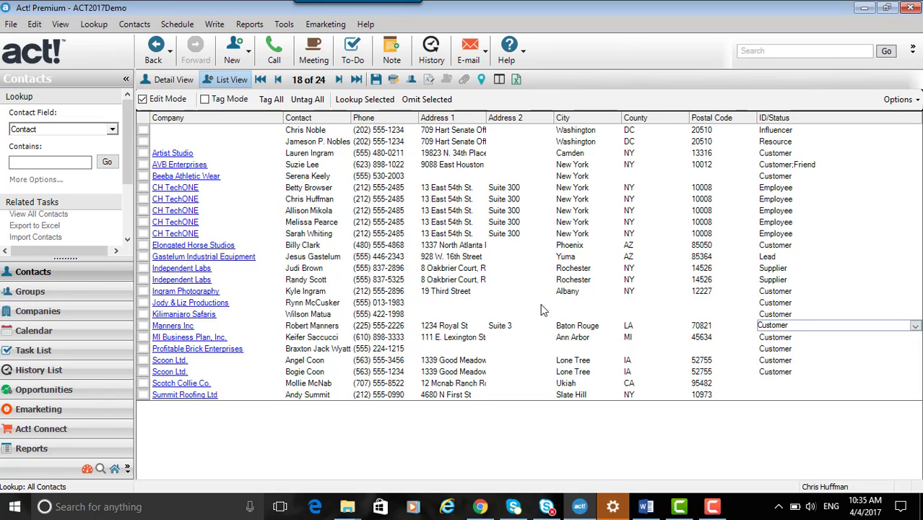
left_click(610, 426)
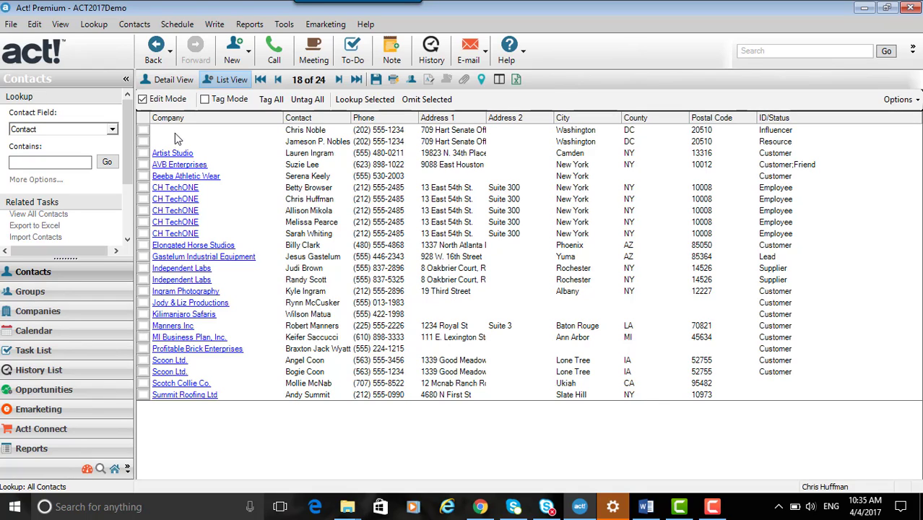
left_click(143, 100)
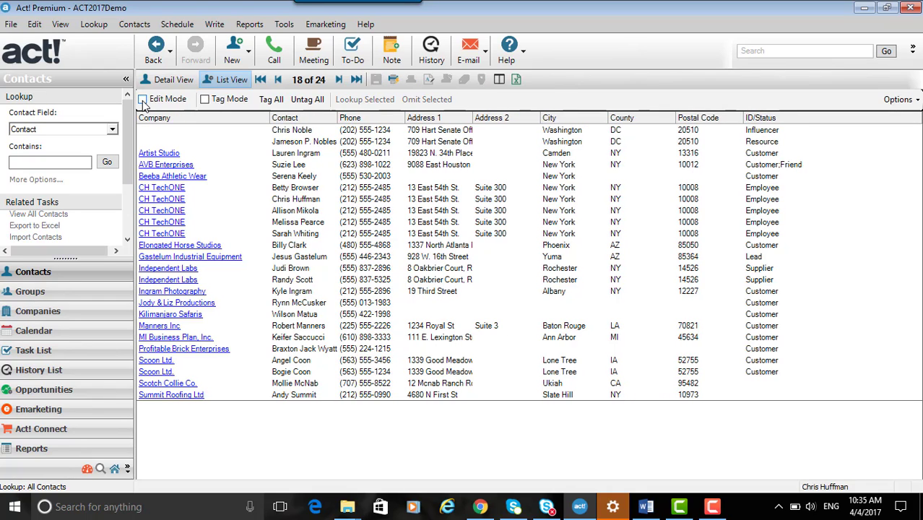
Step: Tag the Artist Studio, Elongated Horse Studios, Ingram Photography and MI Business Plan, Inc. contacts in Tag Mode and narrow the lookup to them
left_click(204, 100)
left_click(504, 152)
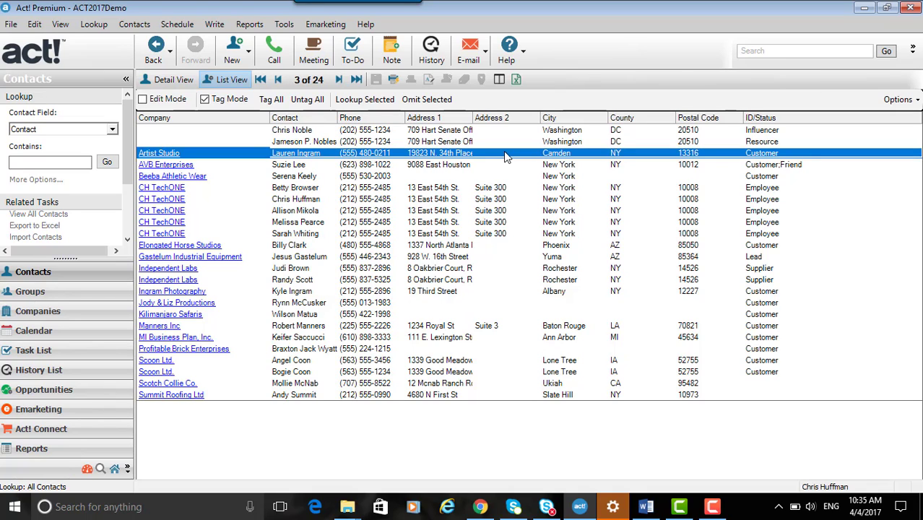
left_click(519, 245)
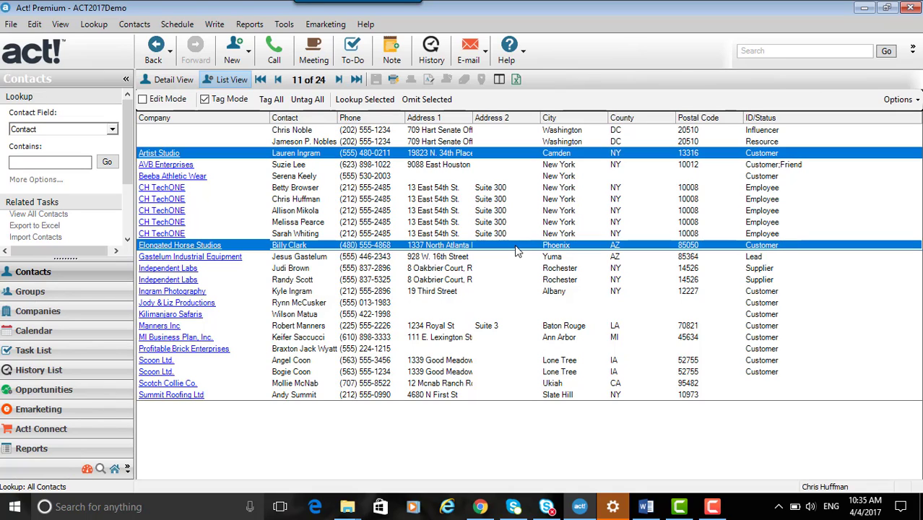
left_click(510, 290)
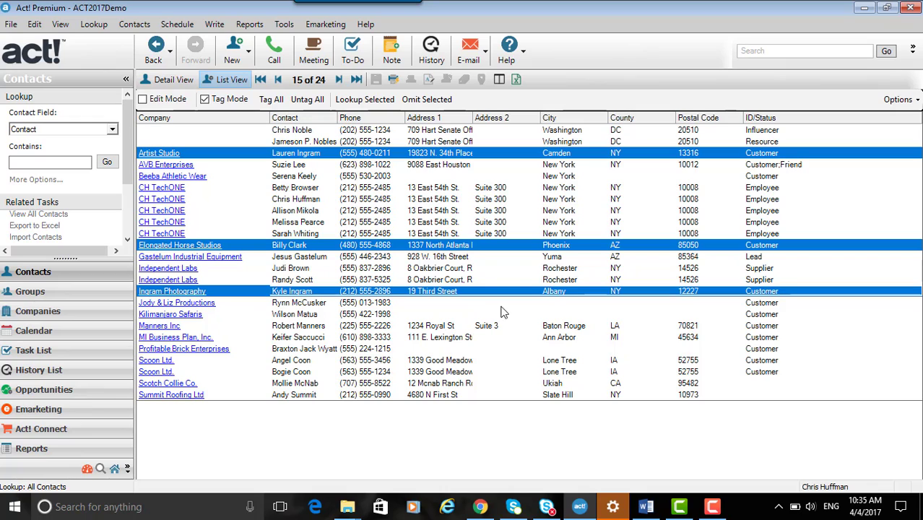
left_click(503, 339)
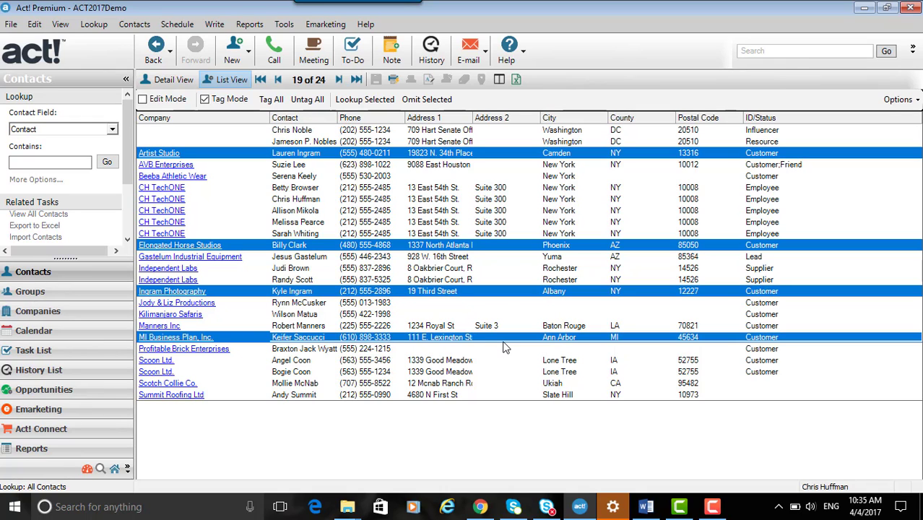
left_click(363, 104)
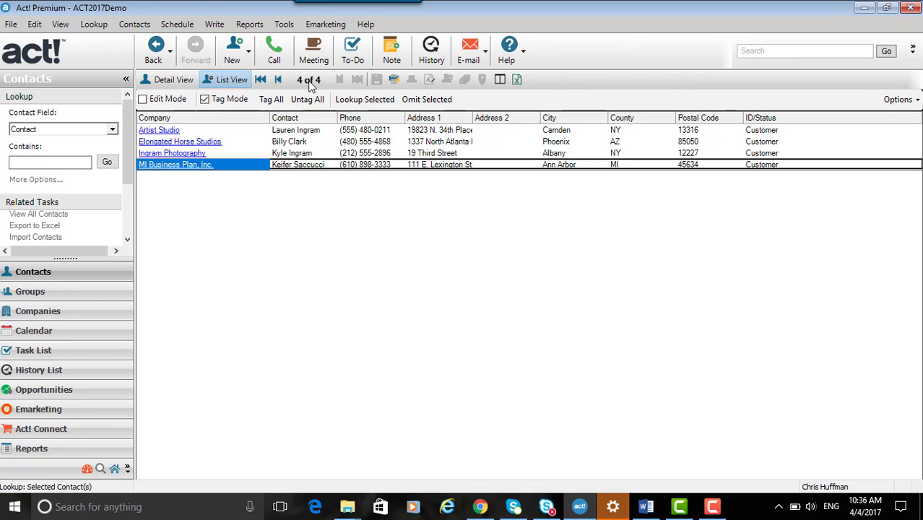
Step: Look up all contacts, and recall the most recent All Contacts lookup from the previous lookups
left_click(94, 24)
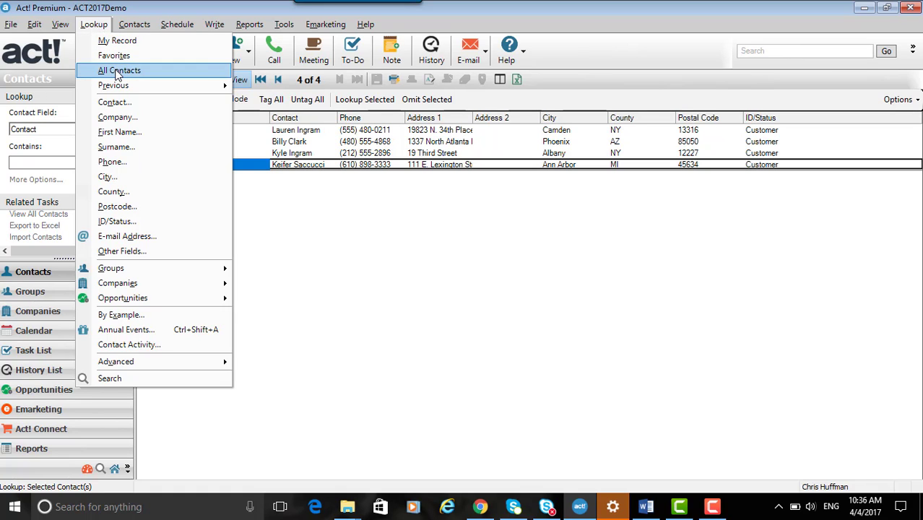
left_click(118, 72)
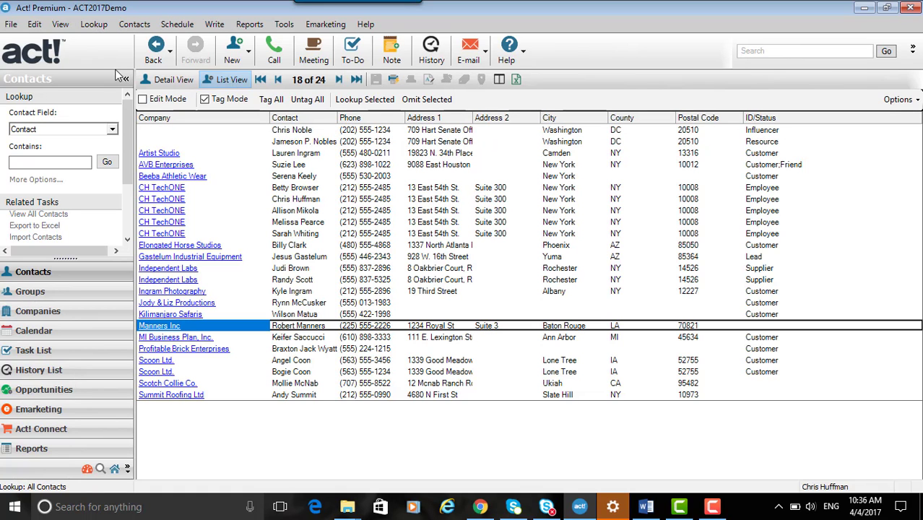
left_click(95, 24)
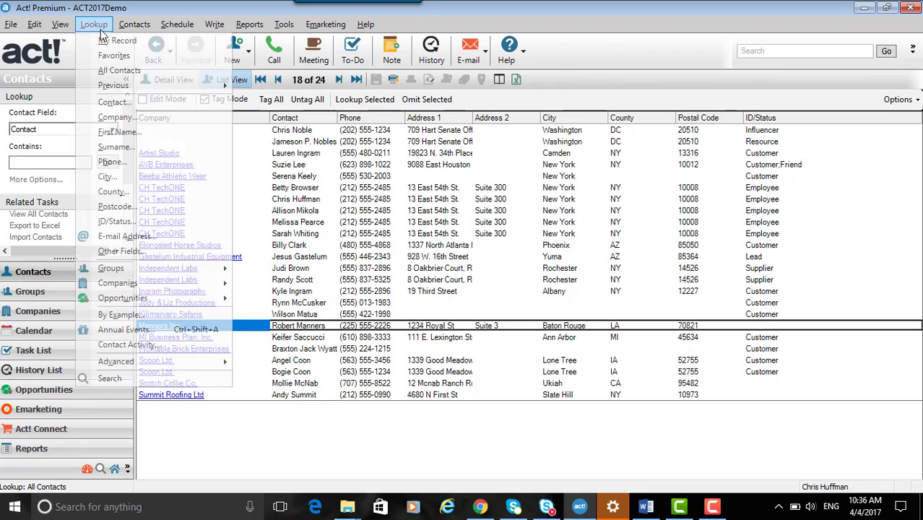
mouse_move(129, 85)
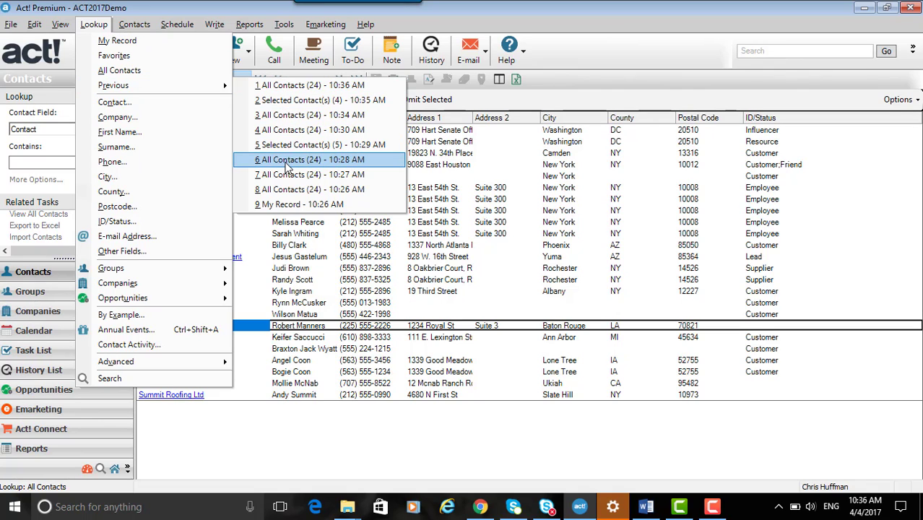
left_click(287, 90)
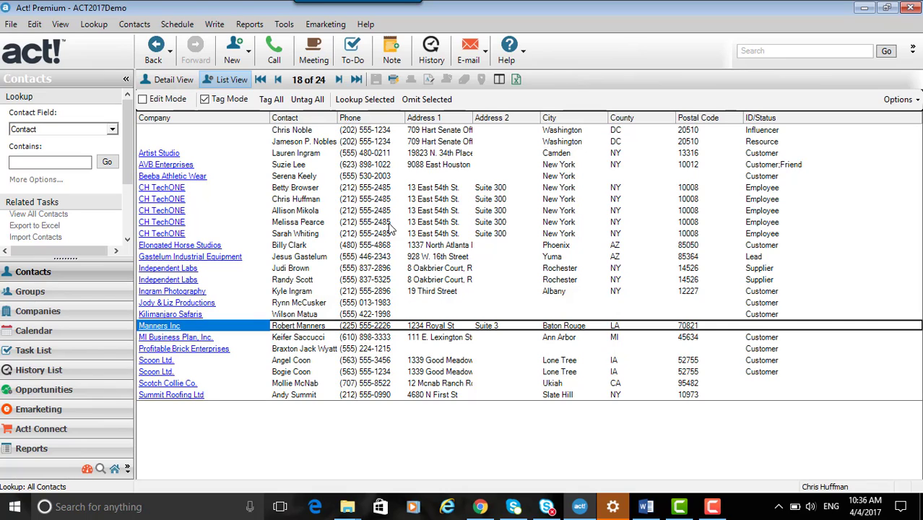
Step: Omit the Washington Resource, first CH TechONE, Gastelum Industrial Equipment, second Independent Labs and Ingram Photography contacts from the lookup by tagging them
left_click(504, 143)
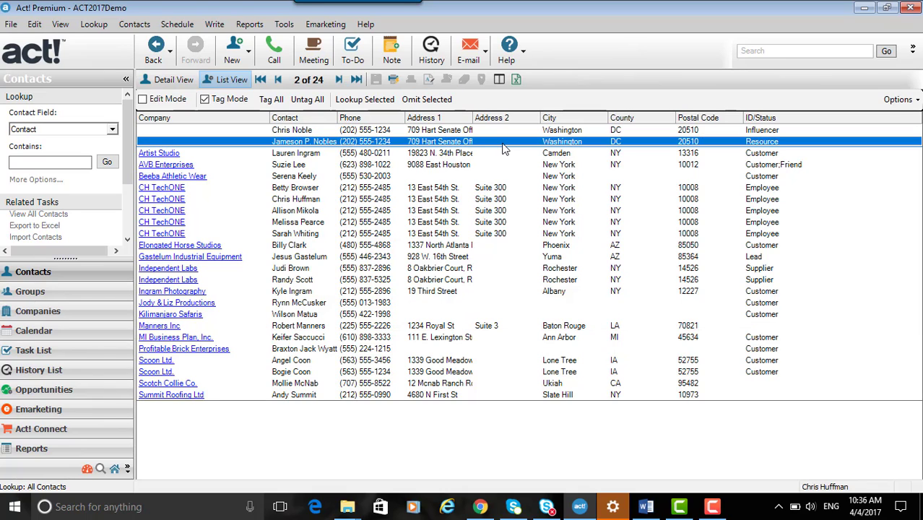
left_click(517, 188)
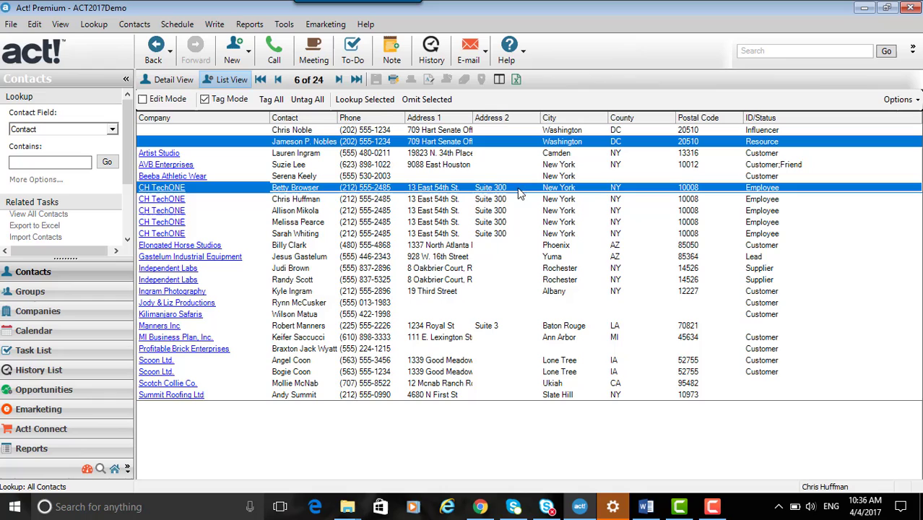
left_click(510, 259)
left_click(511, 279)
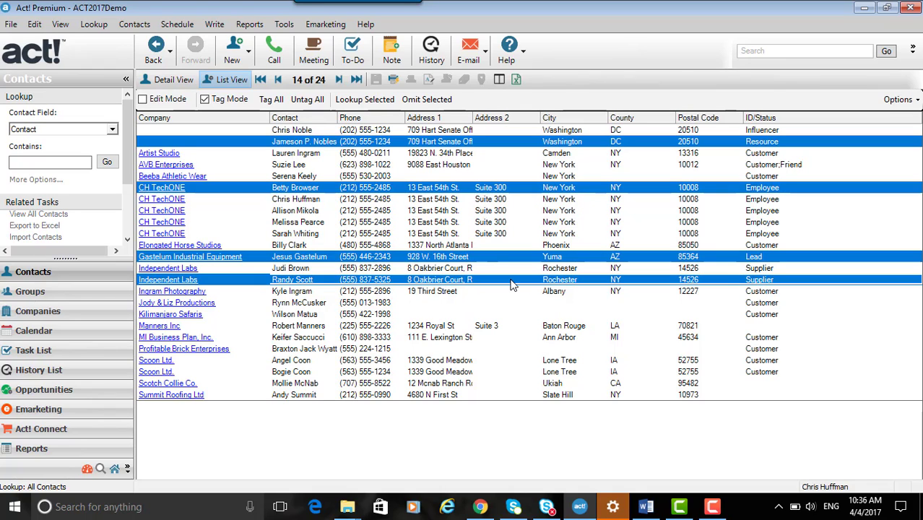
left_click(511, 291)
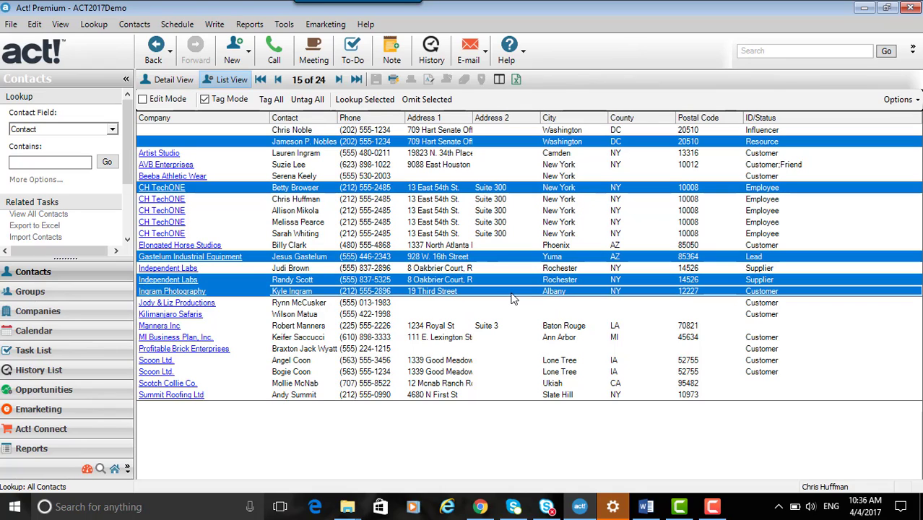
left_click(431, 101)
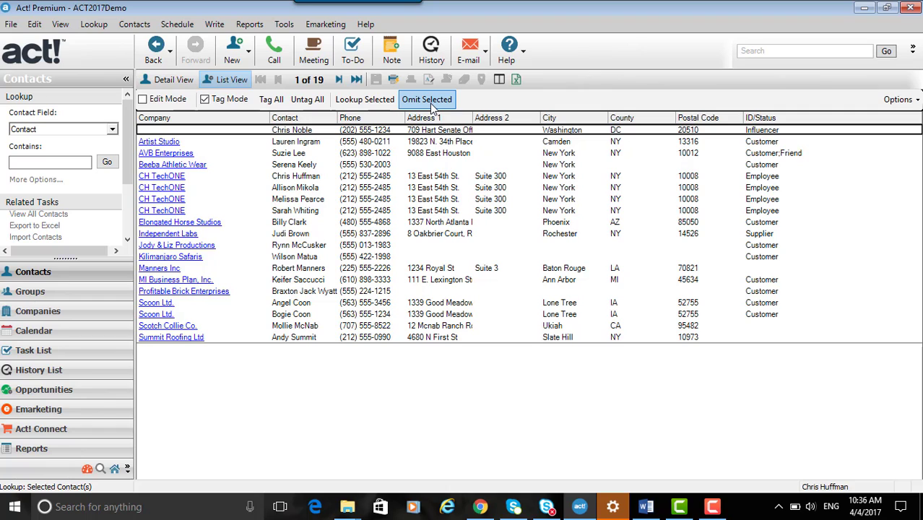
Step: Tag and untag all listed contacts at once, and tag only Artist Studio, Independent Labs and MI Business Plan, Inc
left_click(273, 101)
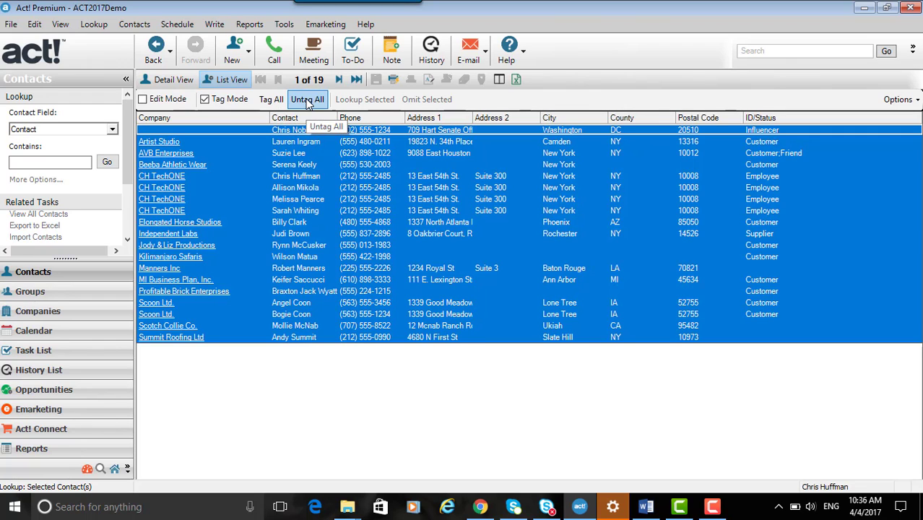
left_click(307, 100)
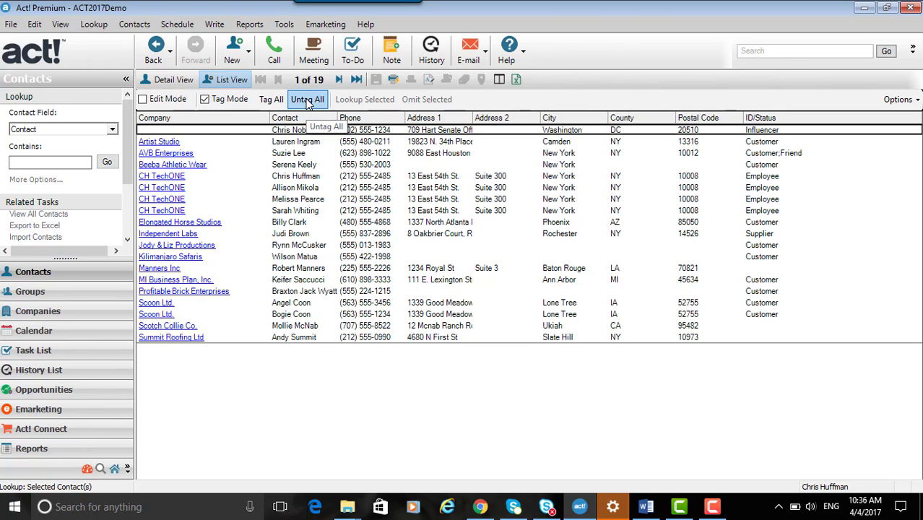
left_click(482, 141)
left_click(509, 236)
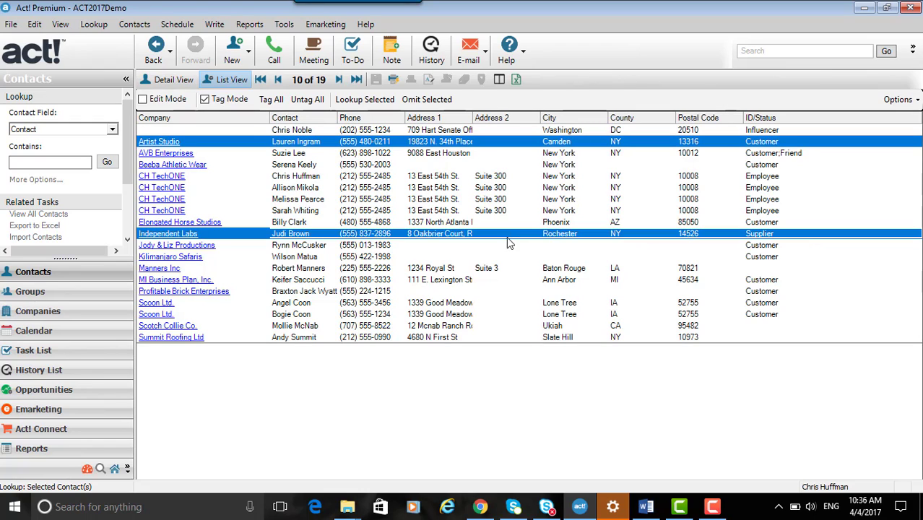
left_click(498, 280)
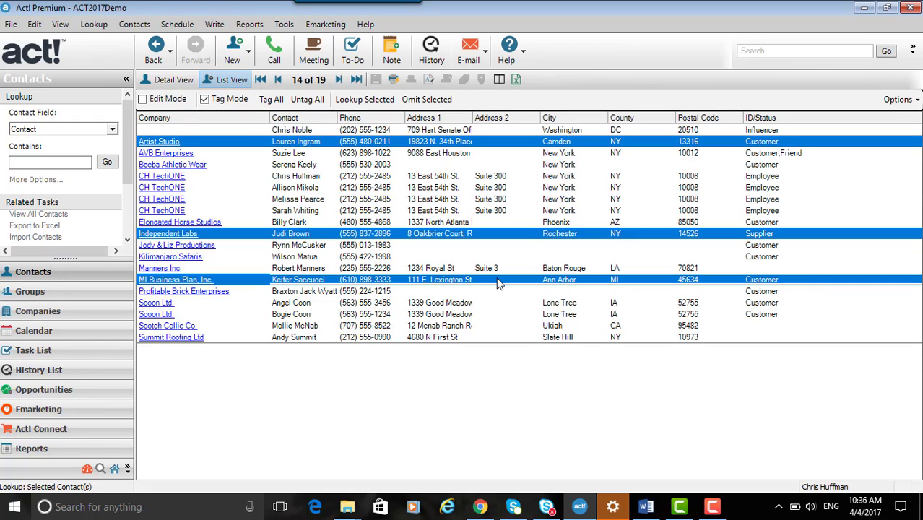
Step: Restore the full contact list by recalling the latest All Contacts lookup from the previous lookups
left_click(102, 26)
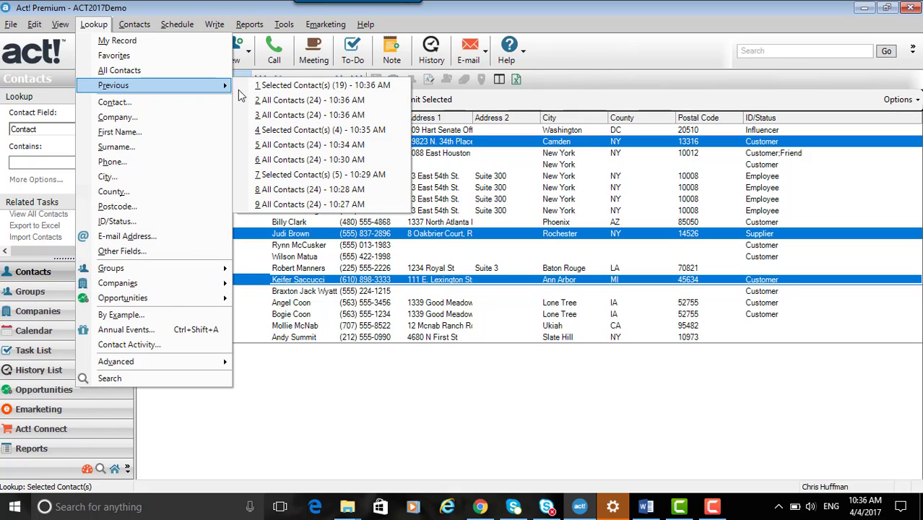
left_click(282, 100)
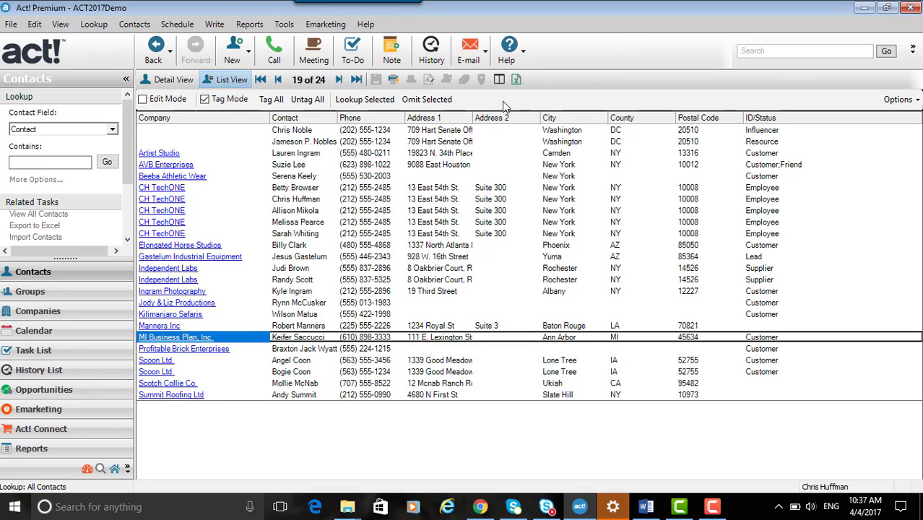
Step: Display the Look For field above the contact list and sort the contacts by City in ascending order
left_click(917, 101)
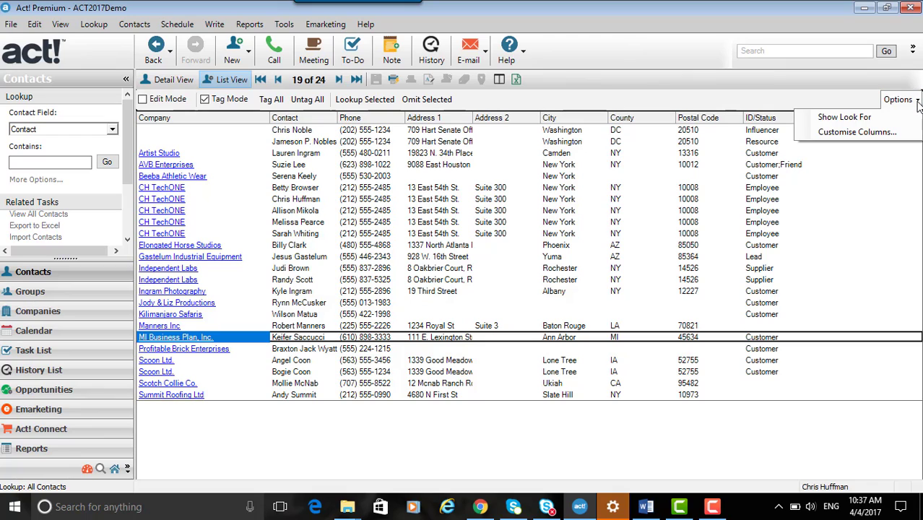
left_click(843, 118)
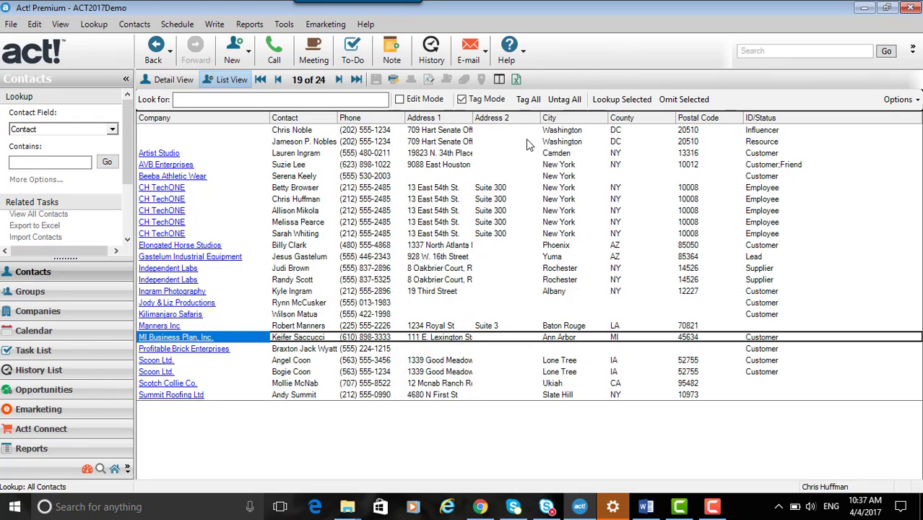
left_click(571, 119)
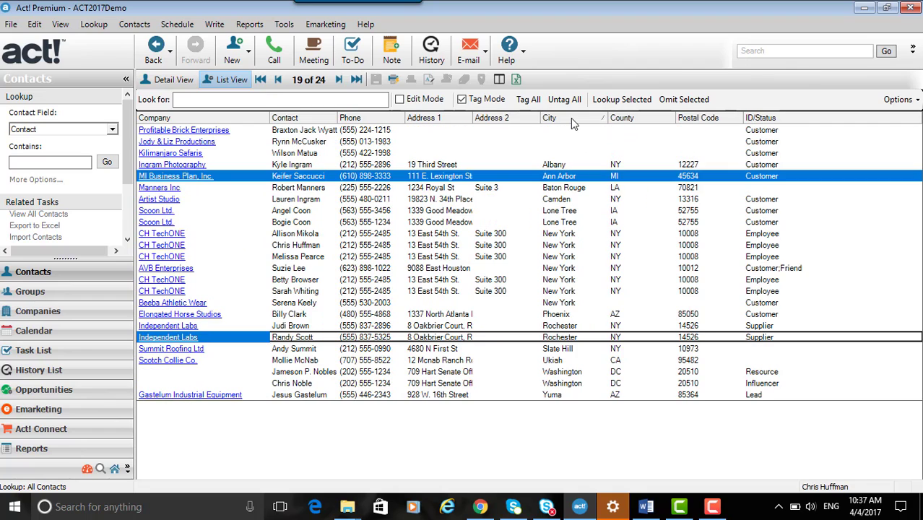
Step: Use Look For to find the first contact whose City is Washington in the city-sorted list
left_click(243, 99)
type("wa")
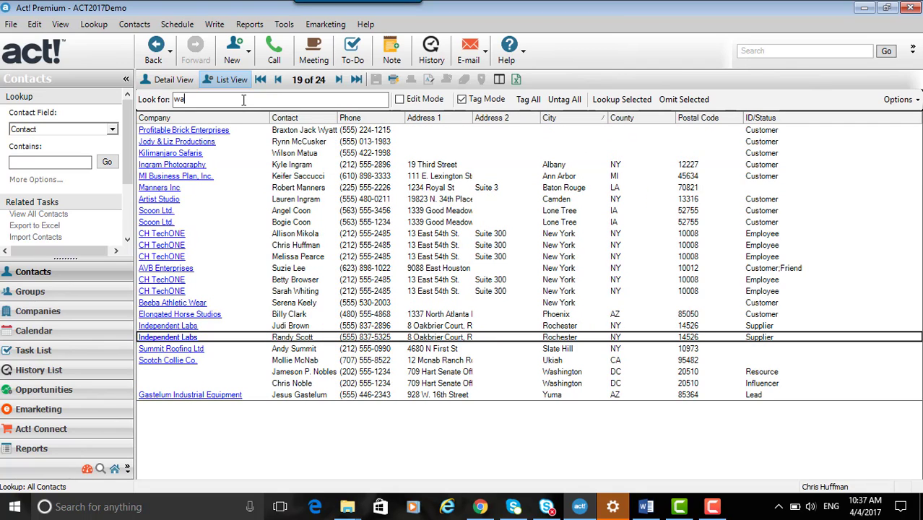
type("shington")
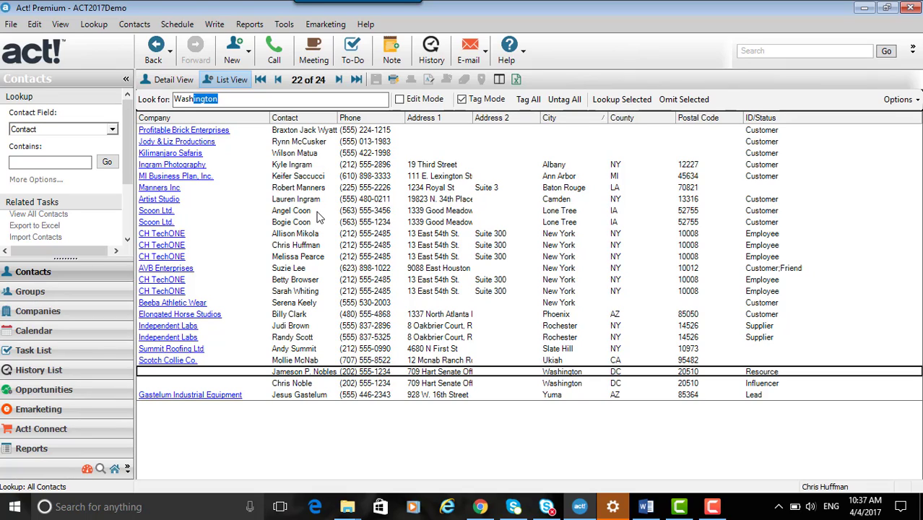
Step: Sort the contacts by Company in ascending order and use Look For to find Jody & Liz Productions
left_click(244, 119)
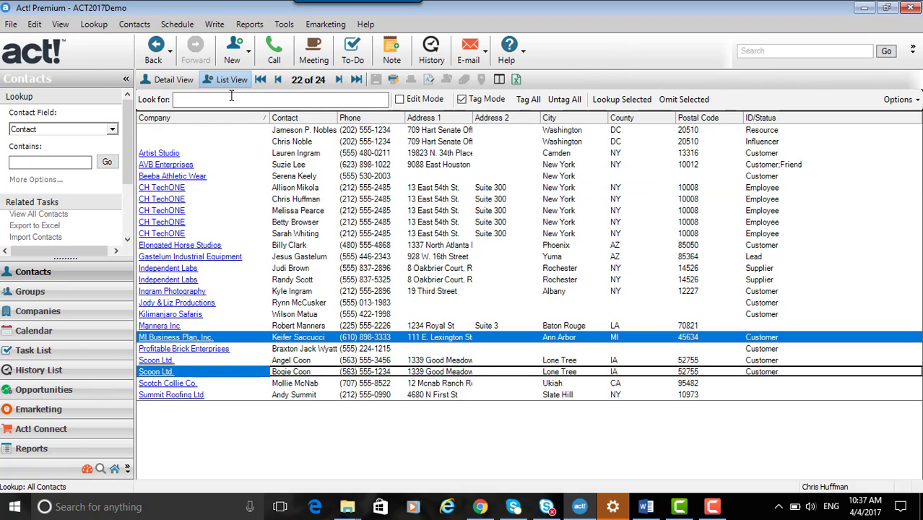
left_click(231, 96)
type("j")
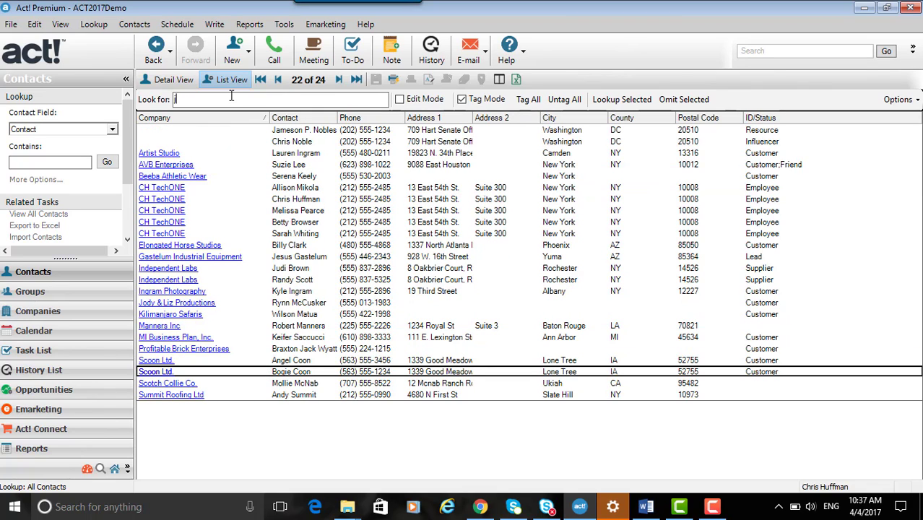
type("ody & Liz Productions")
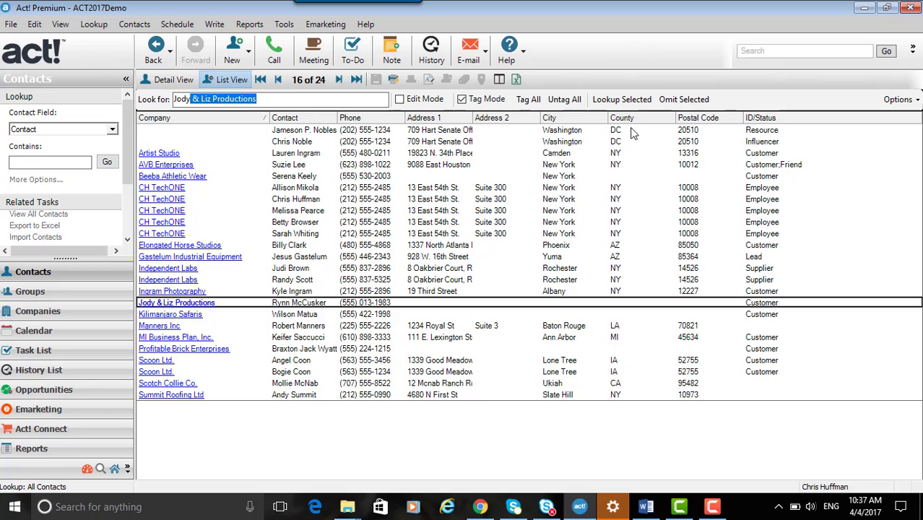
Step: Customise the contact list's columns by removing the Address 2 and Address 1 fields from the shown columns
left_click(917, 101)
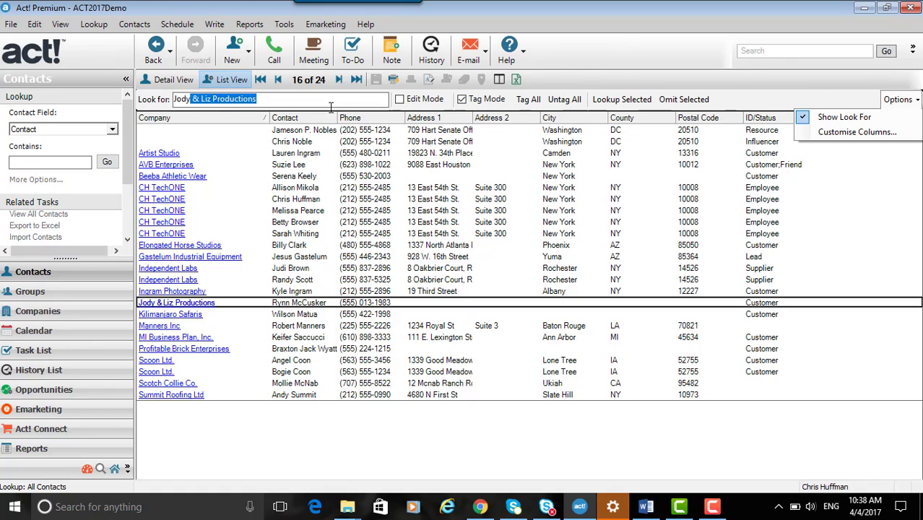
left_click(861, 132)
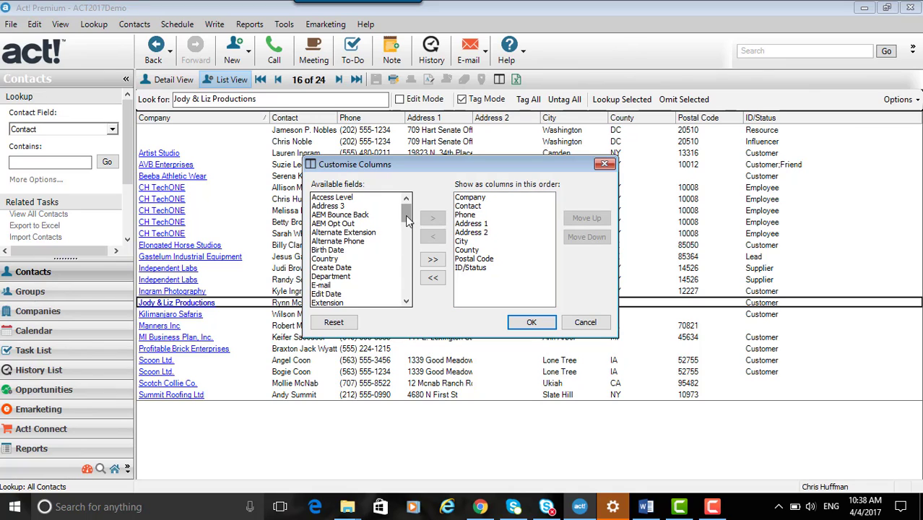
mouse_move(407, 221)
left_mouse_down()
mouse_move(408, 300)
mouse_move(406, 210)
left_mouse_up()
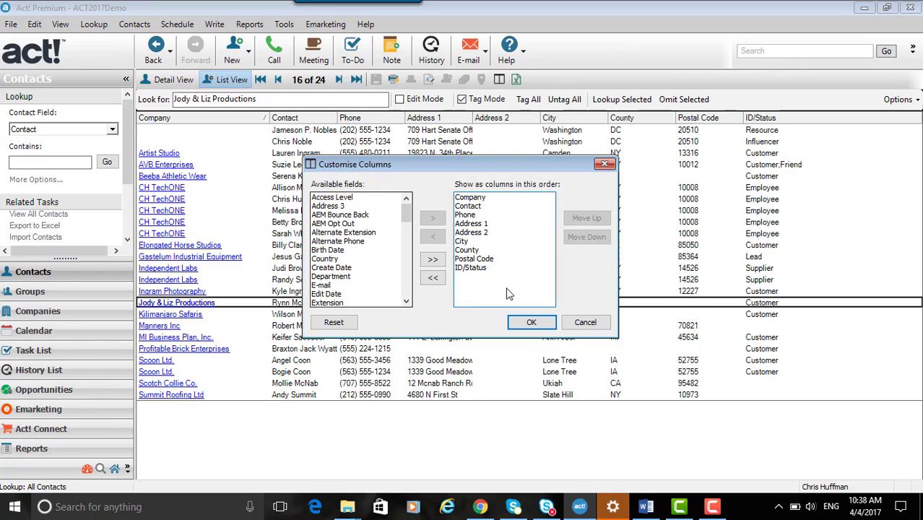
left_click(485, 239)
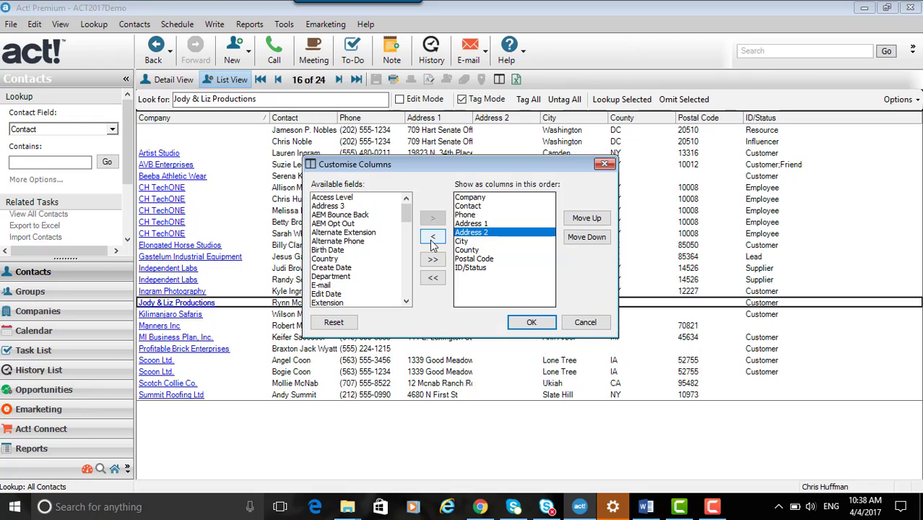
left_click(432, 238)
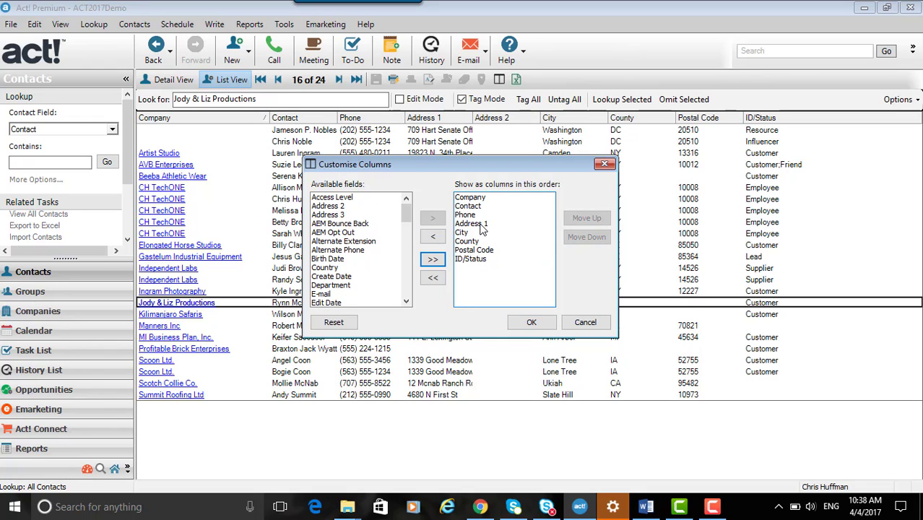
left_click(473, 224)
left_click(433, 236)
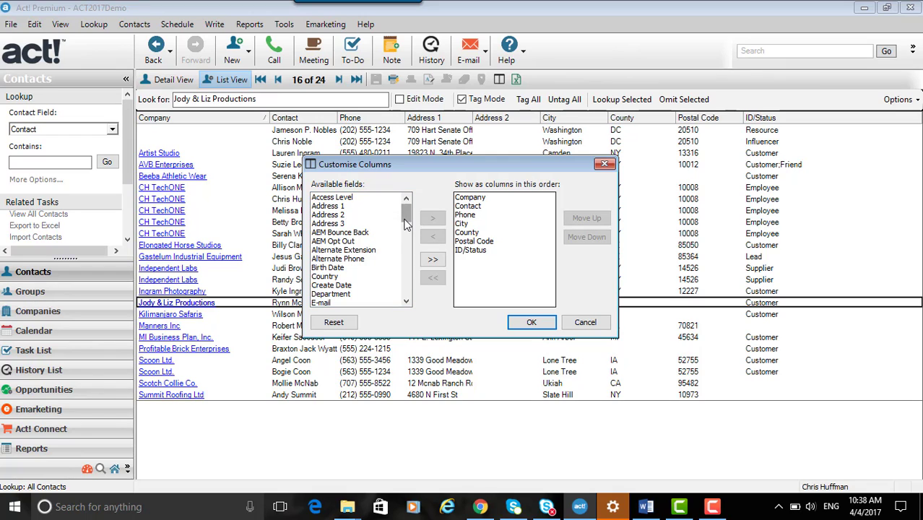
Step: Add Address 1 back to the shown columns and move it up to directly after Contact
left_click(349, 208)
double_click(350, 208)
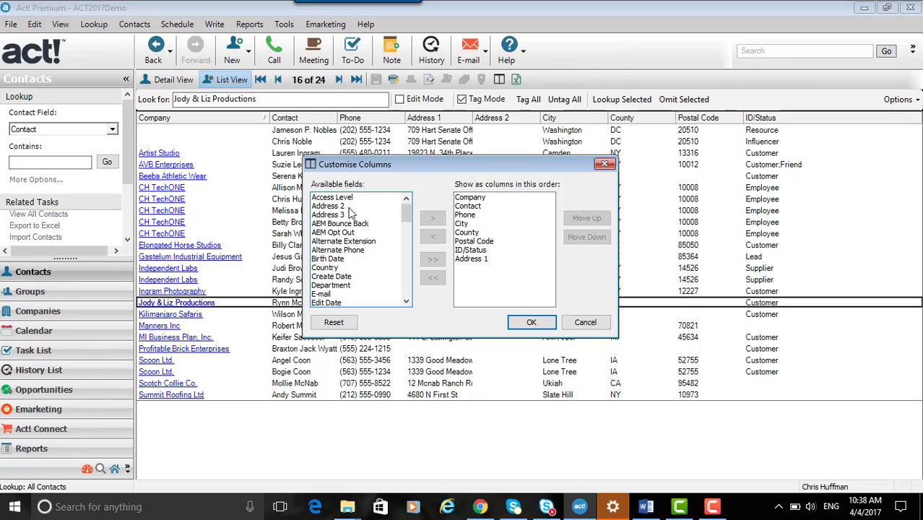
left_click(473, 259)
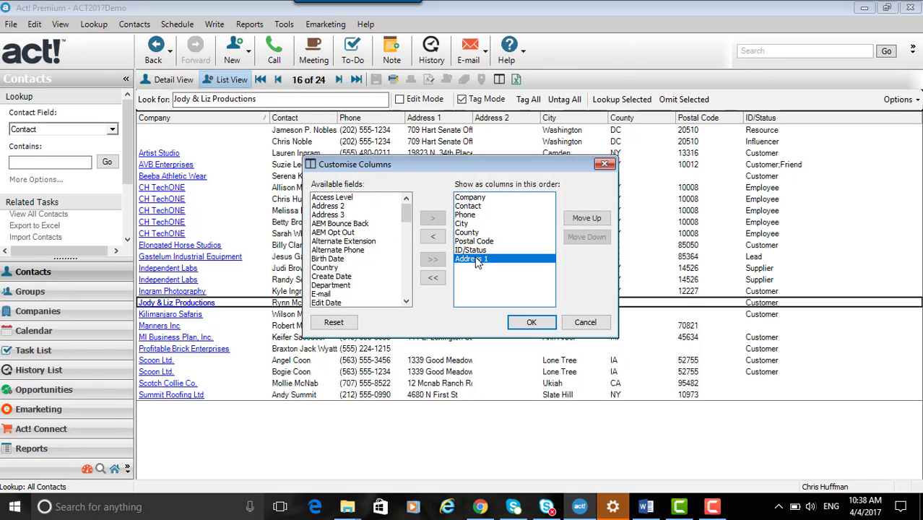
left_click(586, 218)
left_click(586, 218)
left_click(586, 218)
left_click(587, 218)
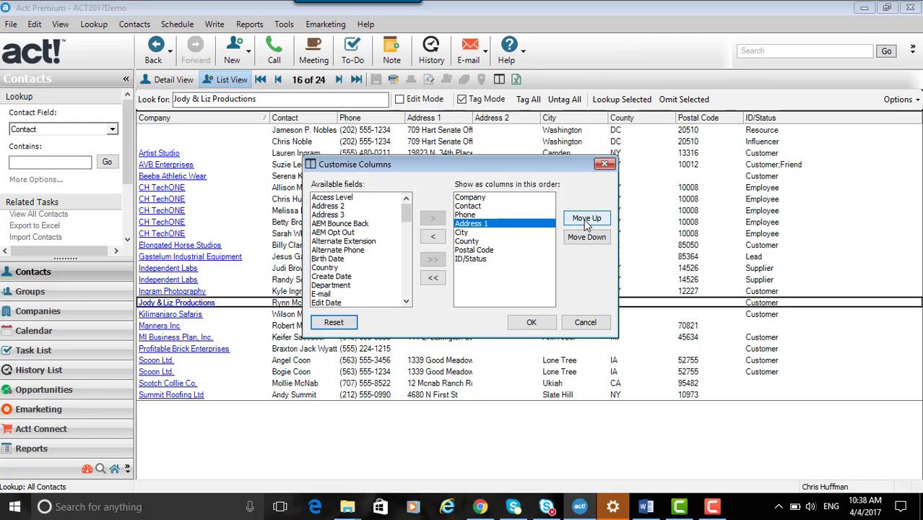
left_click(586, 218)
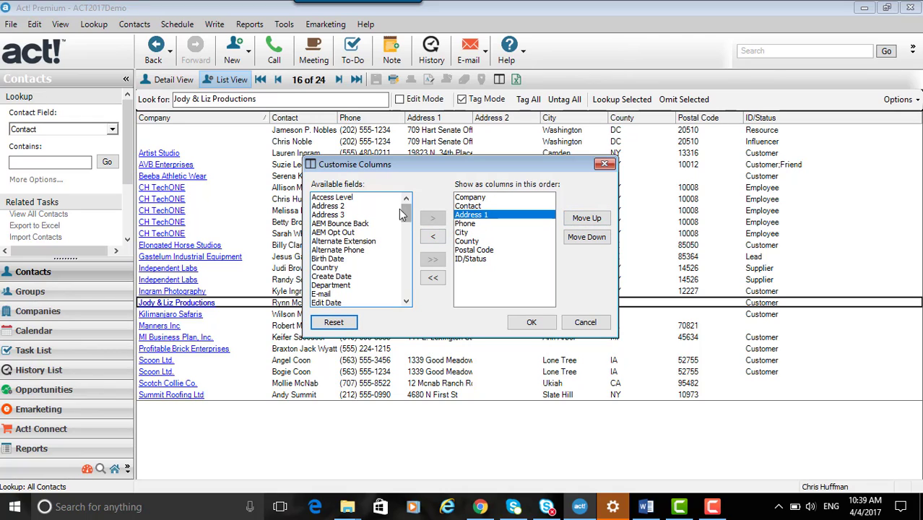
Step: Add the E-mail field as the last shown column and apply the column changes to the contact list
left_click_drag(408, 216, 408, 222)
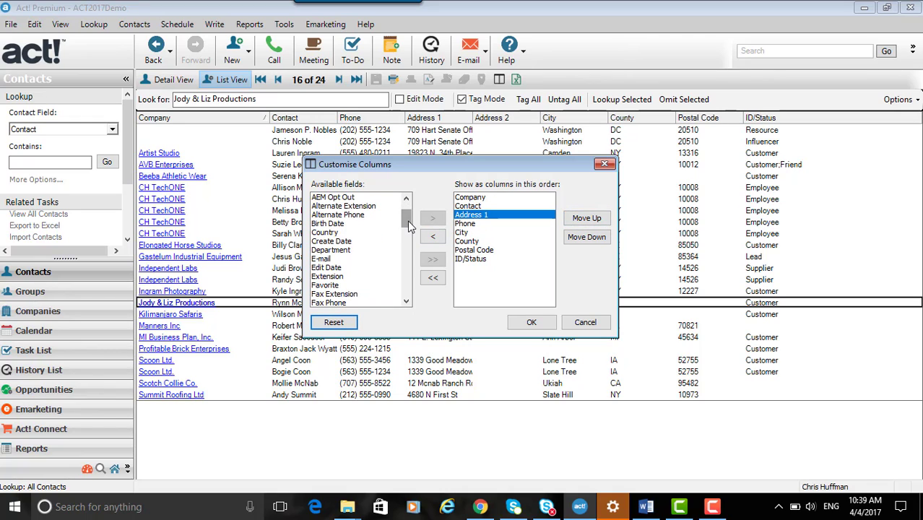
double_click(325, 260)
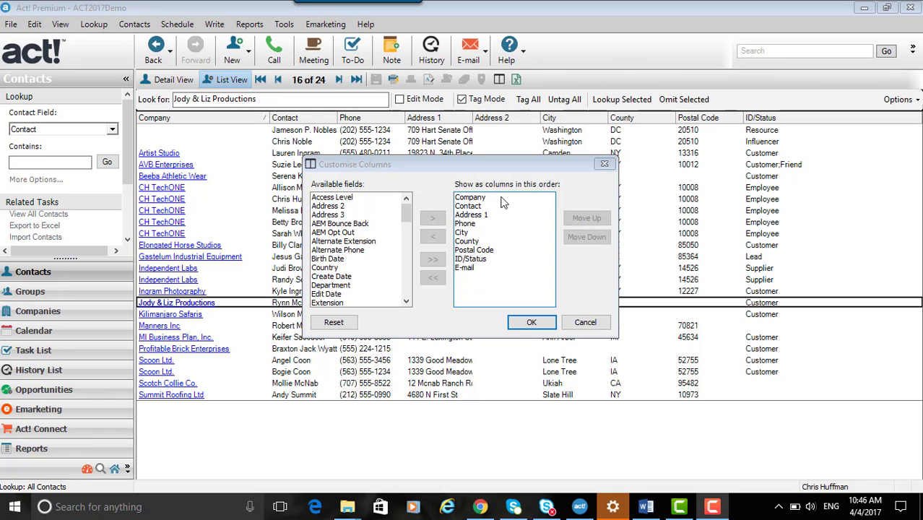
left_click(530, 324)
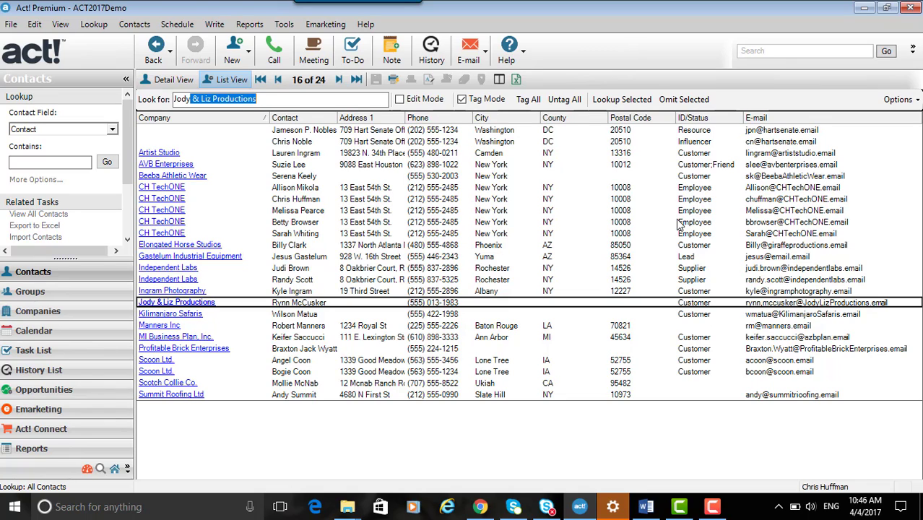
Step: Export the contact list to Excel, switch to the maximised Excel workbook and select the whole Contact List sheet
left_click(517, 85)
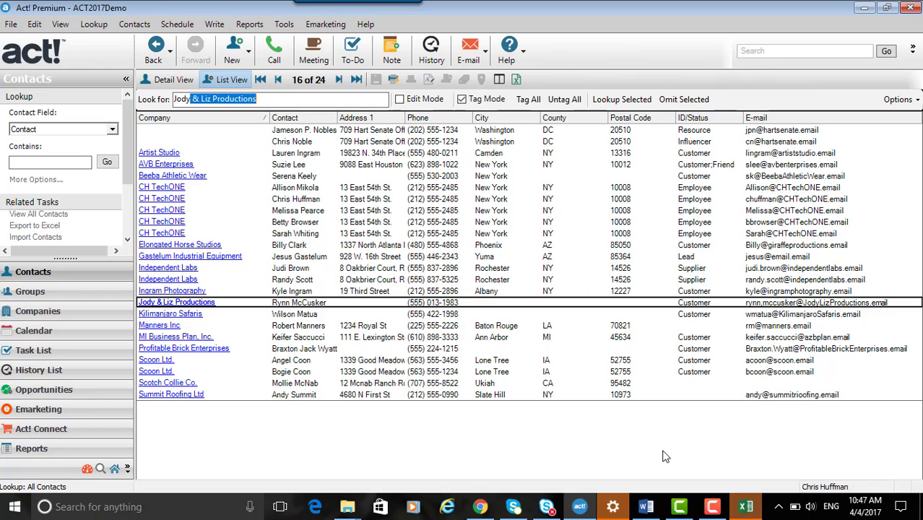
left_click(745, 507)
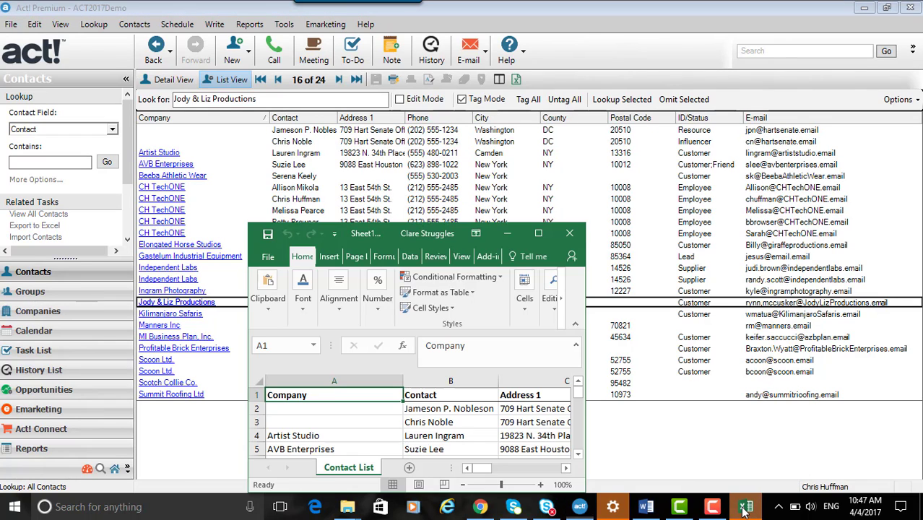
left_click(540, 234)
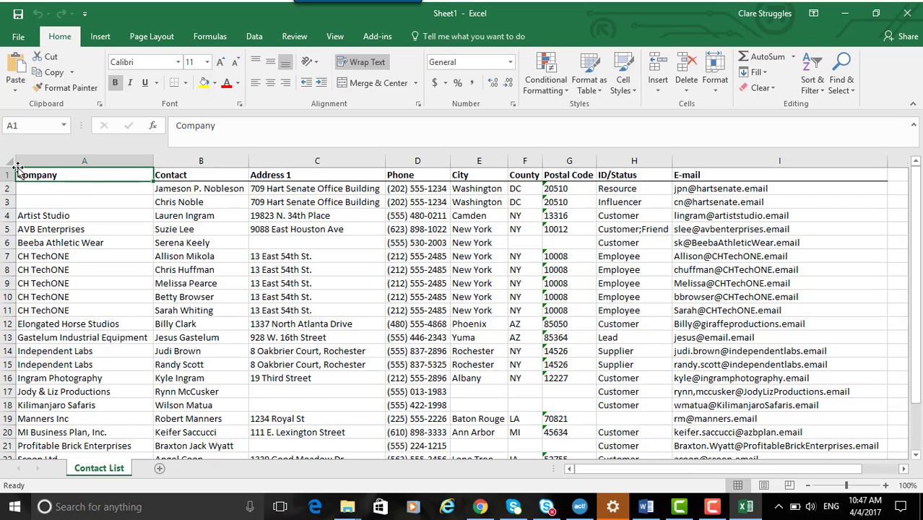
left_click(7, 162)
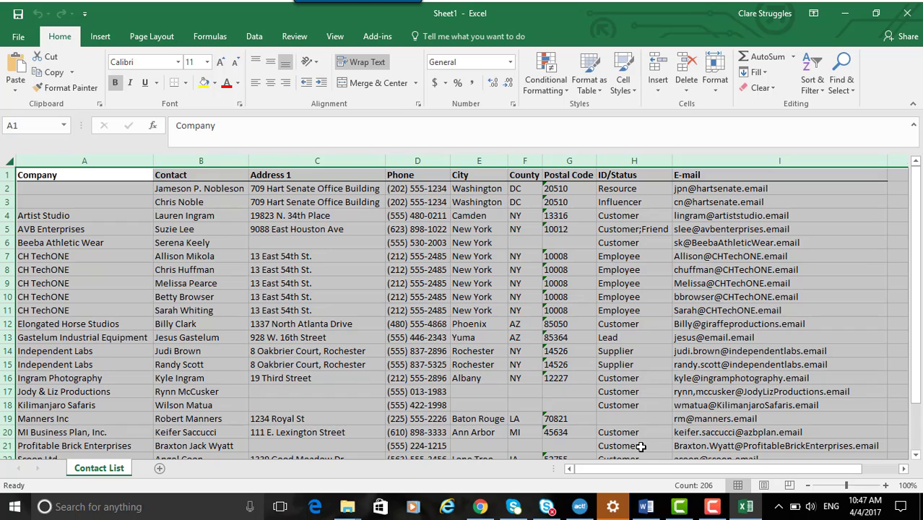
mouse_move(712, 509)
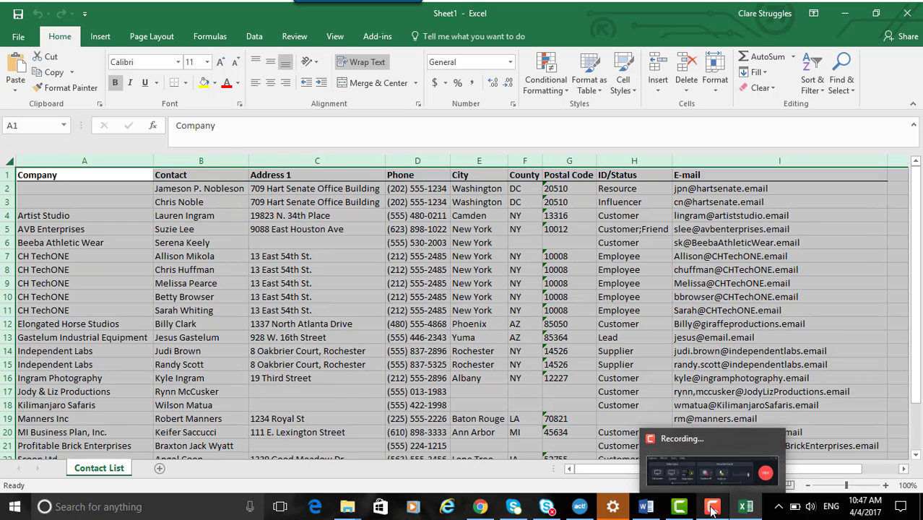